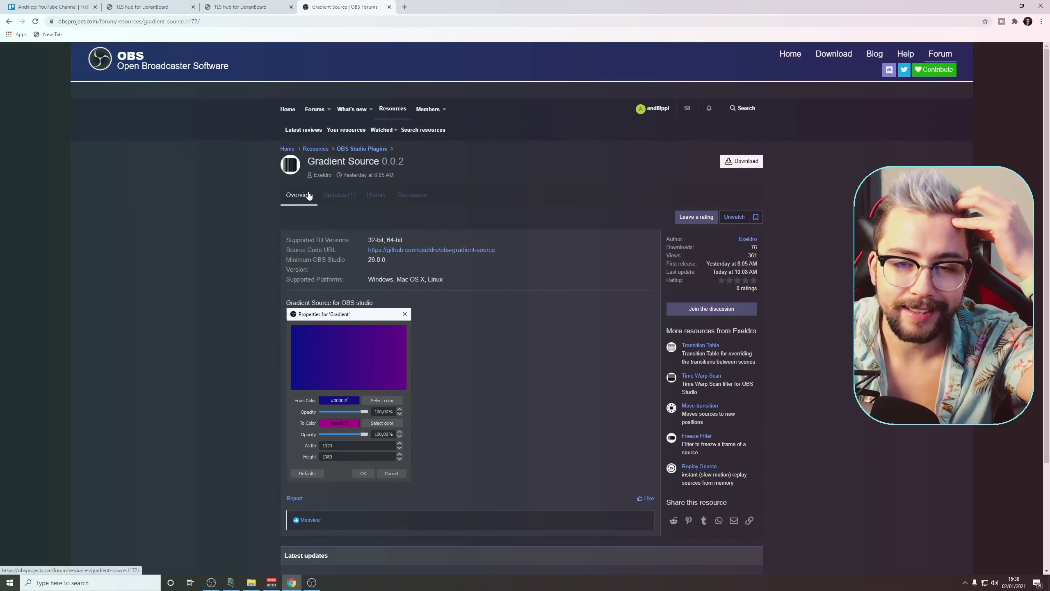
Examine the Gradient Source plugin page on the OBS forum and its downloadable files, including the Windows installer.
{"action": "scroll", "coordinate": [382, 236], "scroll_direction": "down", "scroll_amount": 2}
{"action": "scroll", "coordinate": [382, 240], "scroll_direction": "down", "scroll_amount": 1}
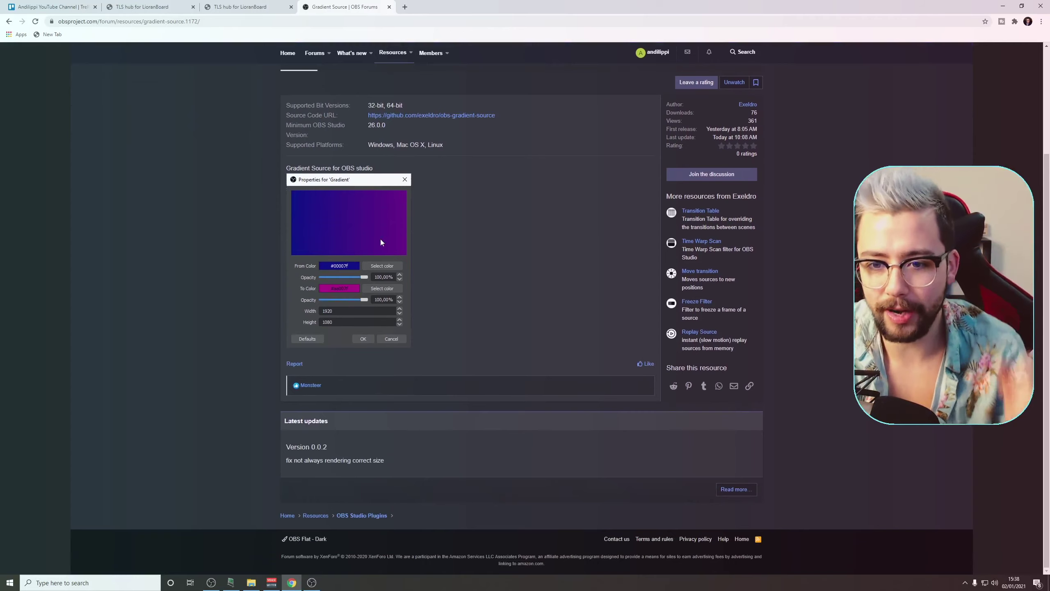
{"action": "scroll", "coordinate": [381, 240], "scroll_direction": "up", "scroll_amount": 3}
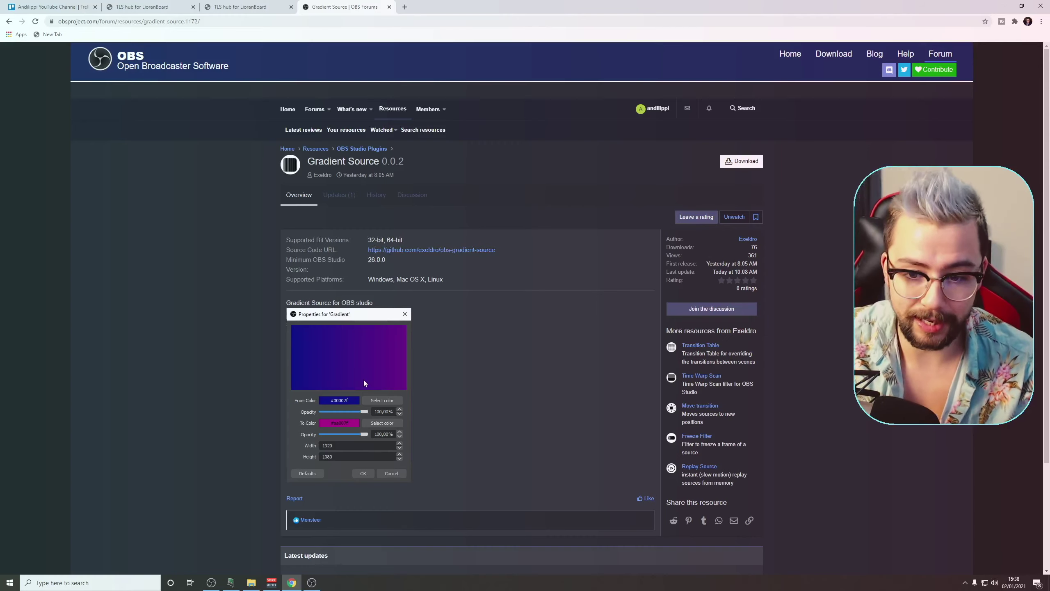
{"action": "scroll", "coordinate": [358, 383], "scroll_direction": "down", "scroll_amount": 1}
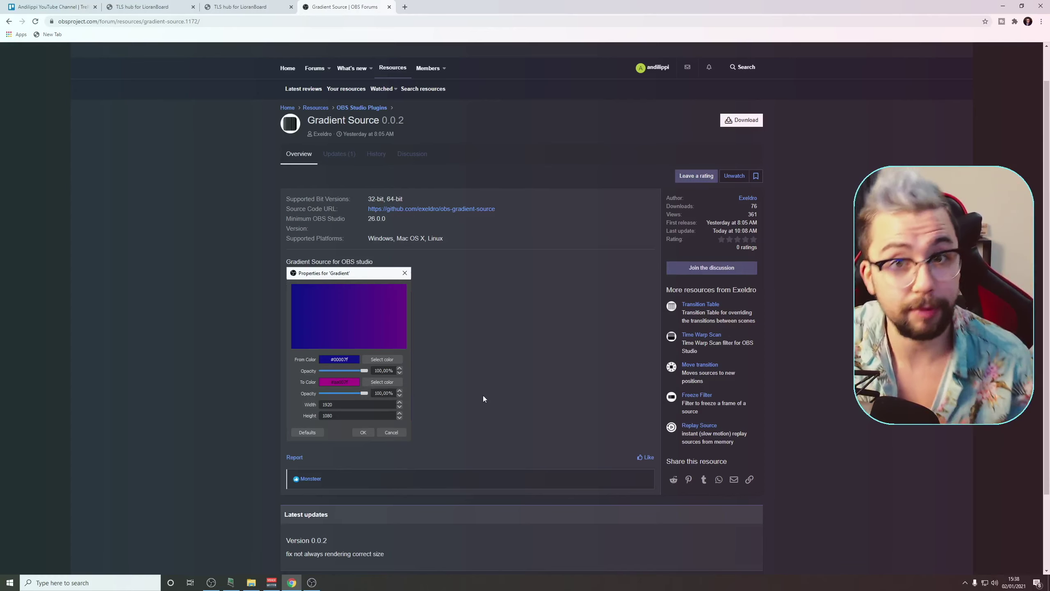
{"action": "scroll", "coordinate": [479, 402], "scroll_direction": "up", "scroll_amount": 1}
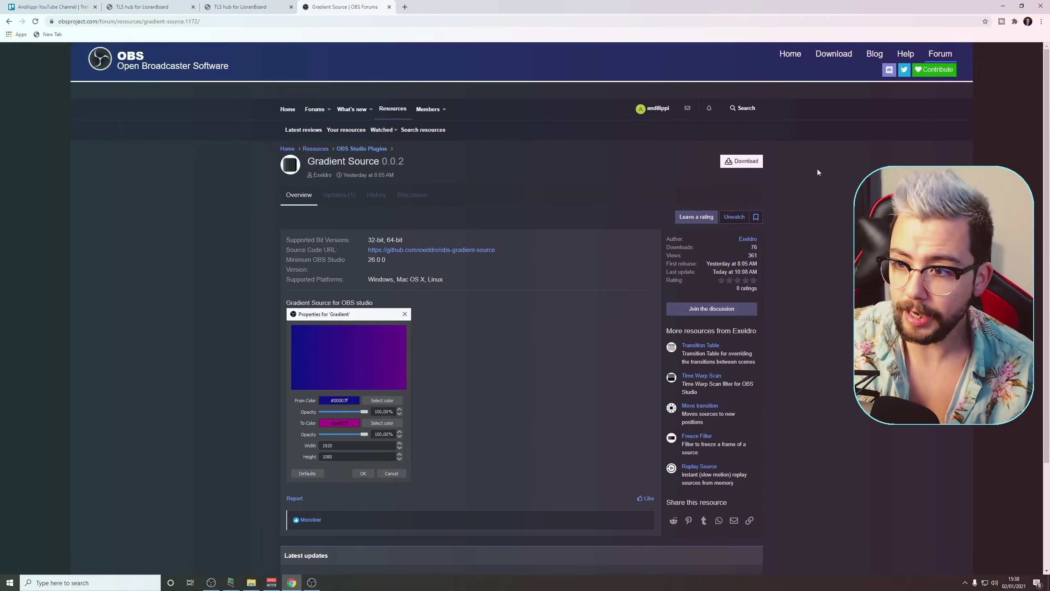
{"action": "left_click", "coordinate": [747, 164]}
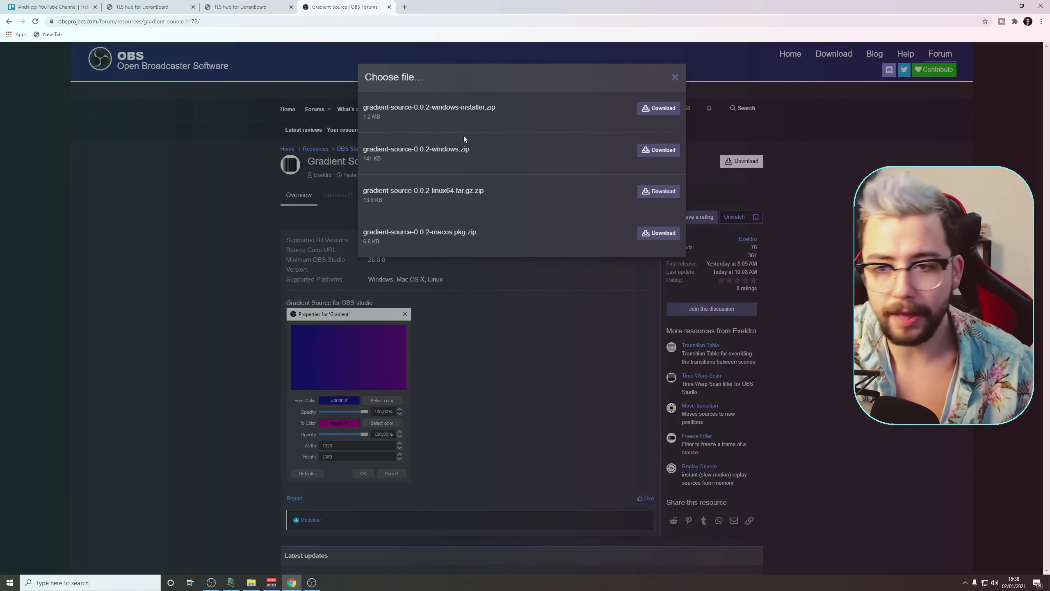
{"action": "left_click_drag", "start_coordinate": [432, 107], "coordinate": [491, 108]}
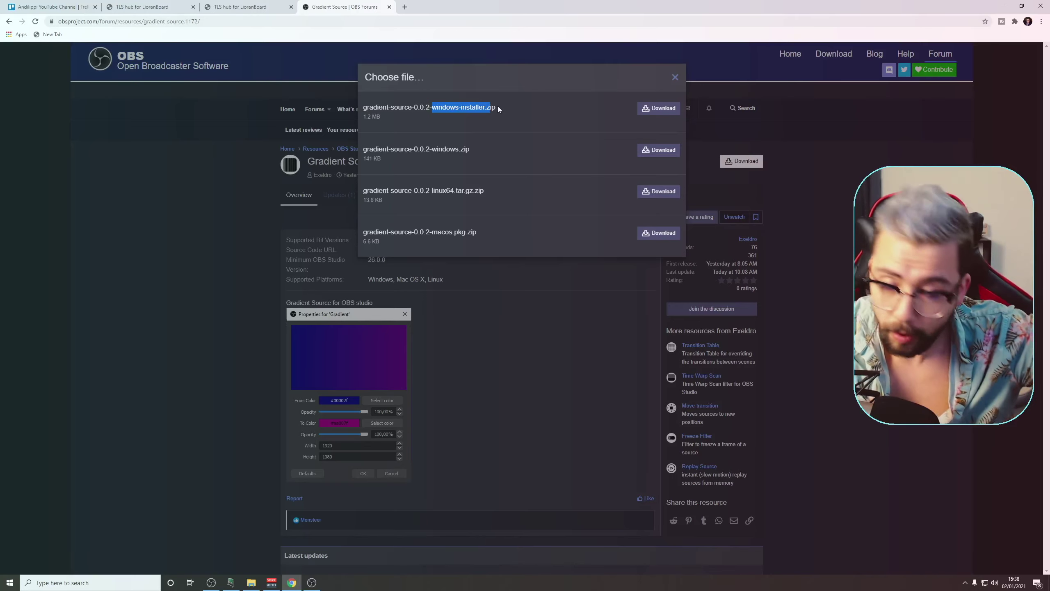
{"action": "left_click", "coordinate": [479, 307]}
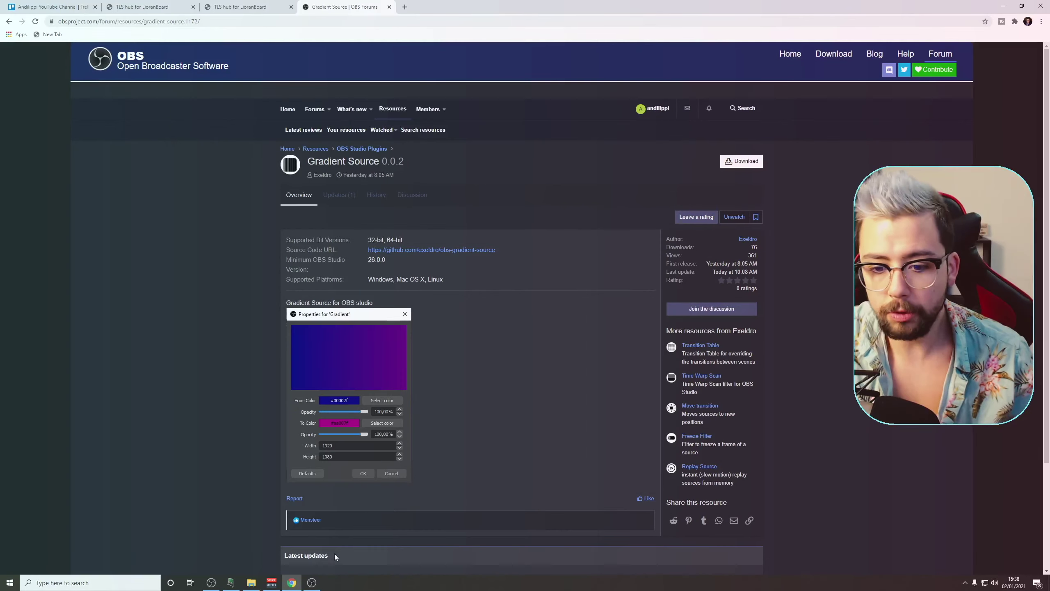
Switch to OBS Studio and add a new visible Gradient source to Scene 1.
{"action": "left_click", "coordinate": [312, 582]}
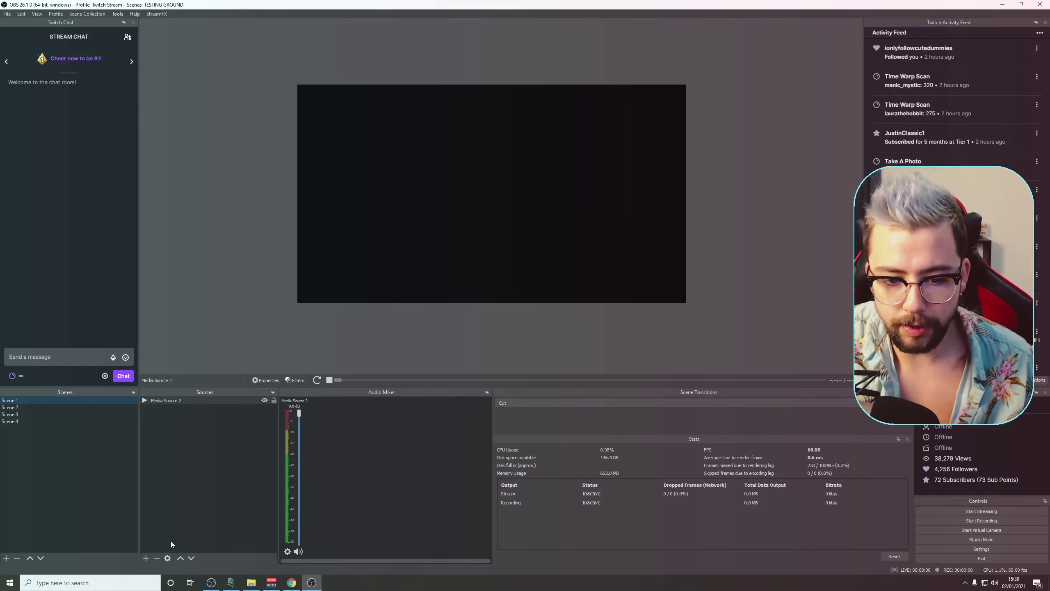
{"action": "left_click", "coordinate": [147, 558]}
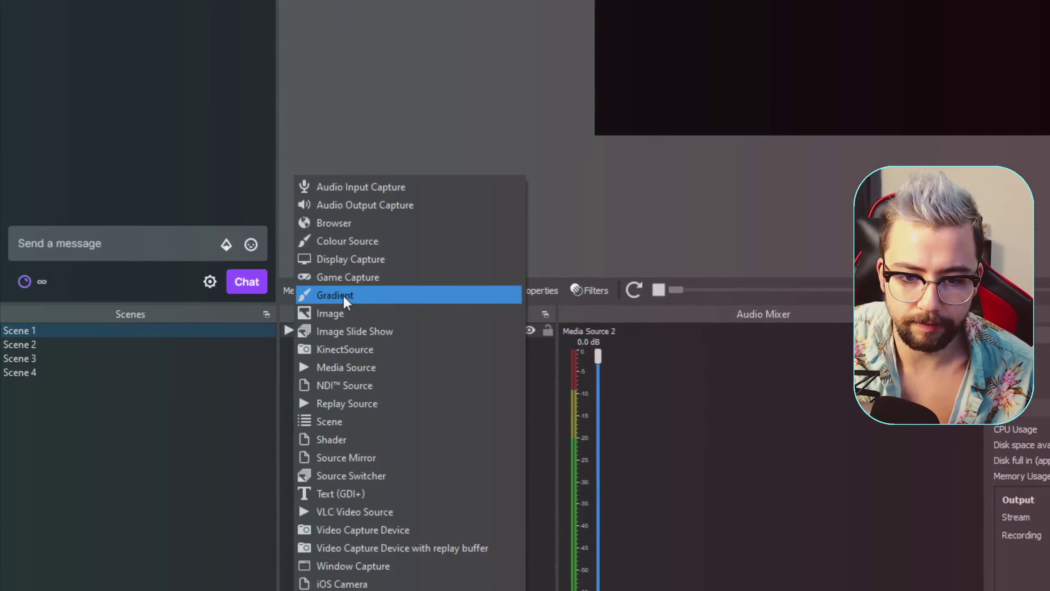
{"action": "left_click", "coordinate": [343, 174]}
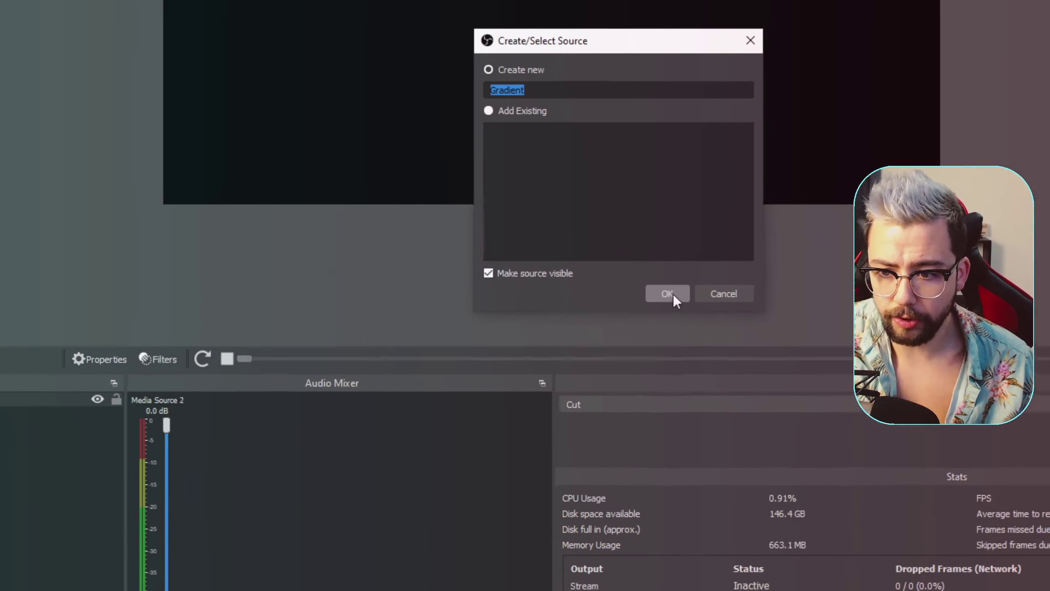
{"action": "left_click", "coordinate": [672, 294]}
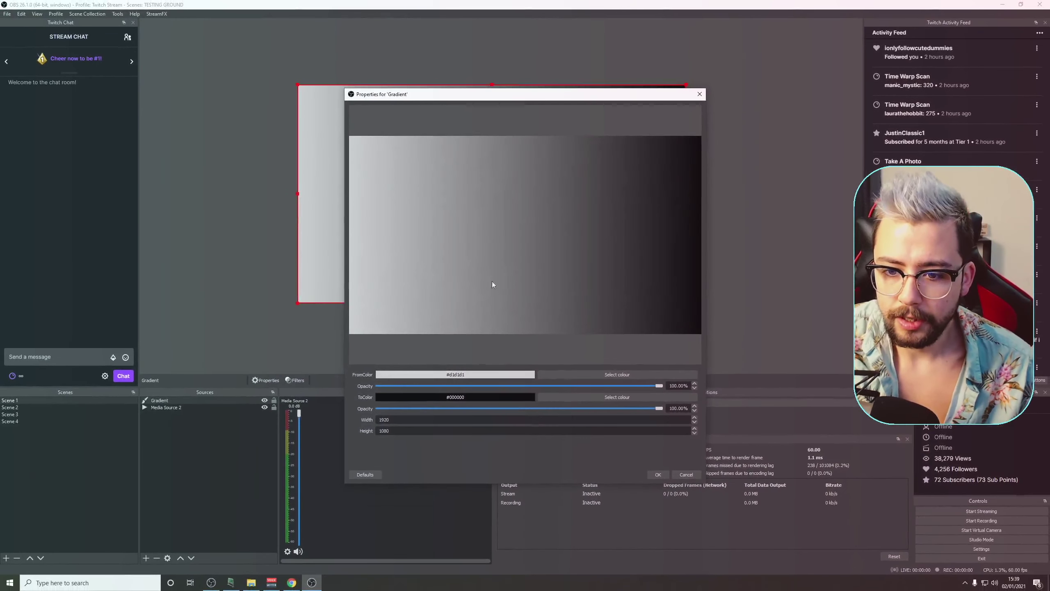
Set the gradient's FromColor to the cyan custom colour #6af4ff and its ToColor to the basic pink #ff557f.
{"action": "left_click_drag", "start_coordinate": [433, 98], "coordinate": [405, 79]}
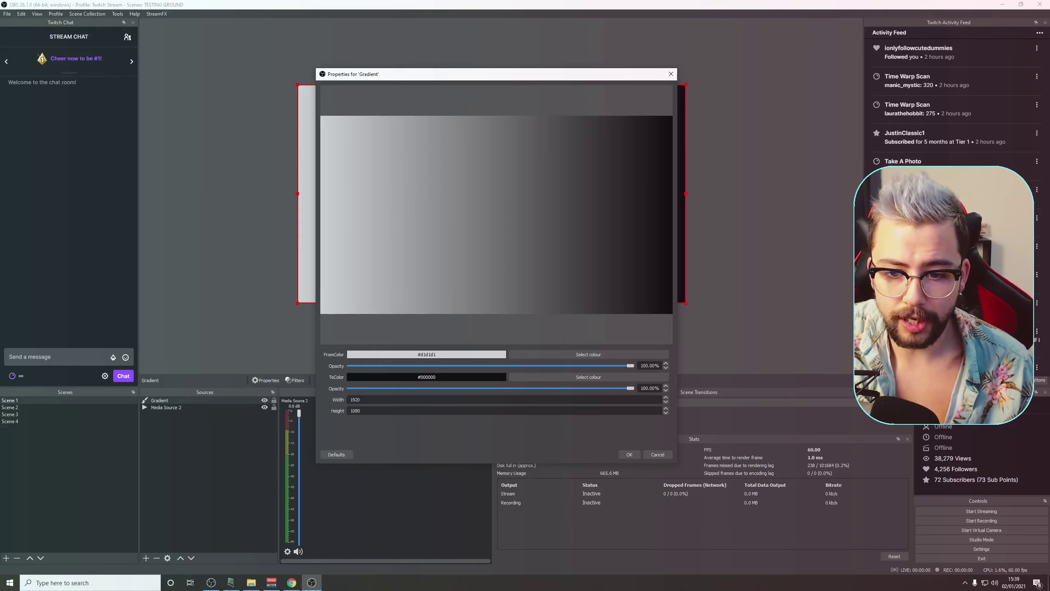
{"action": "left_click", "coordinate": [527, 354]}
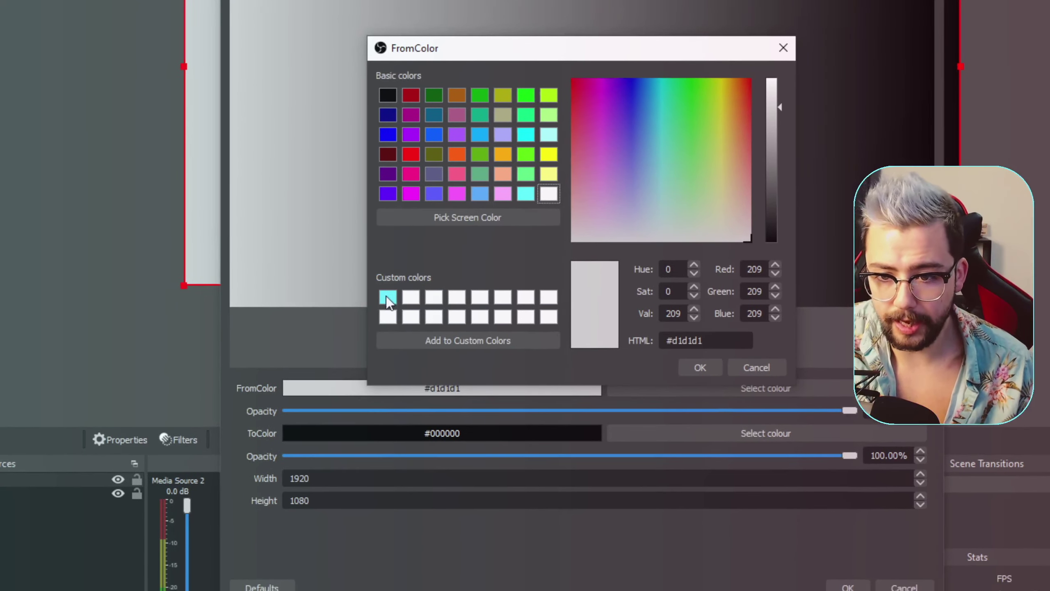
{"action": "left_click", "coordinate": [389, 295]}
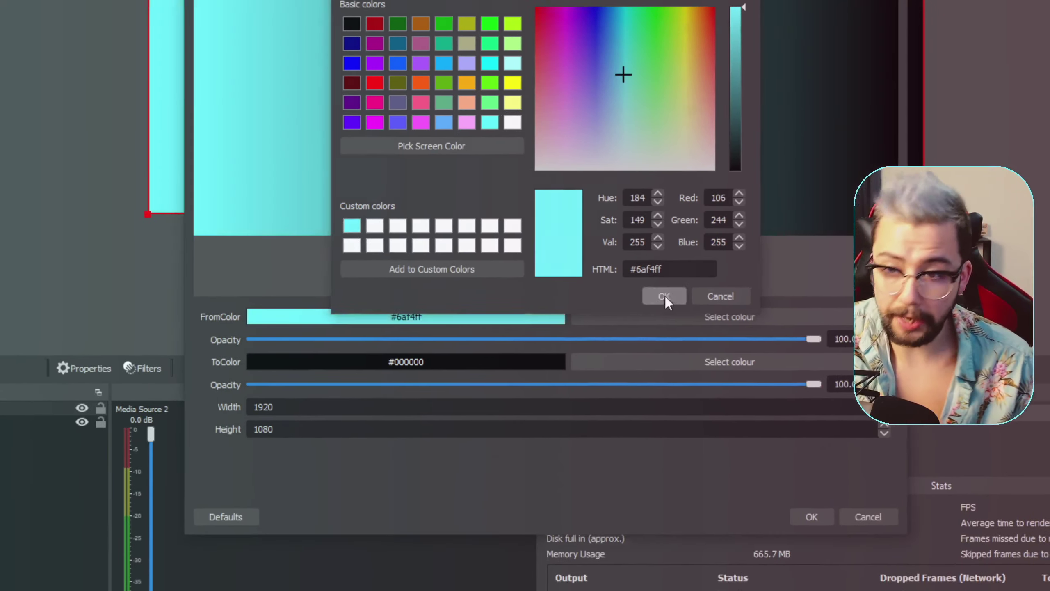
{"action": "left_click", "coordinate": [689, 364]}
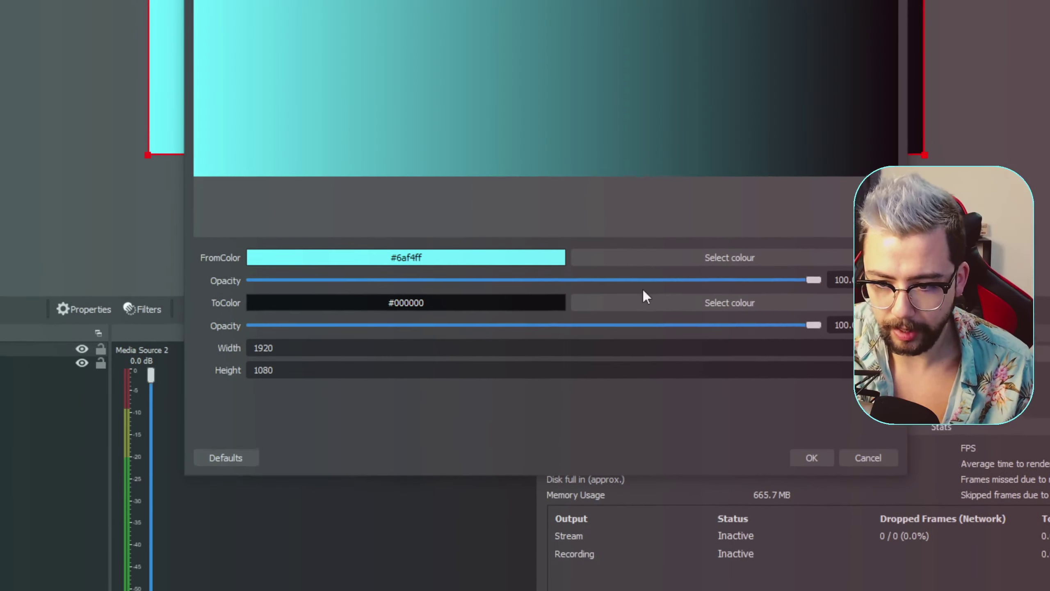
{"action": "left_click", "coordinate": [648, 363]}
{"action": "left_click", "coordinate": [421, 200]}
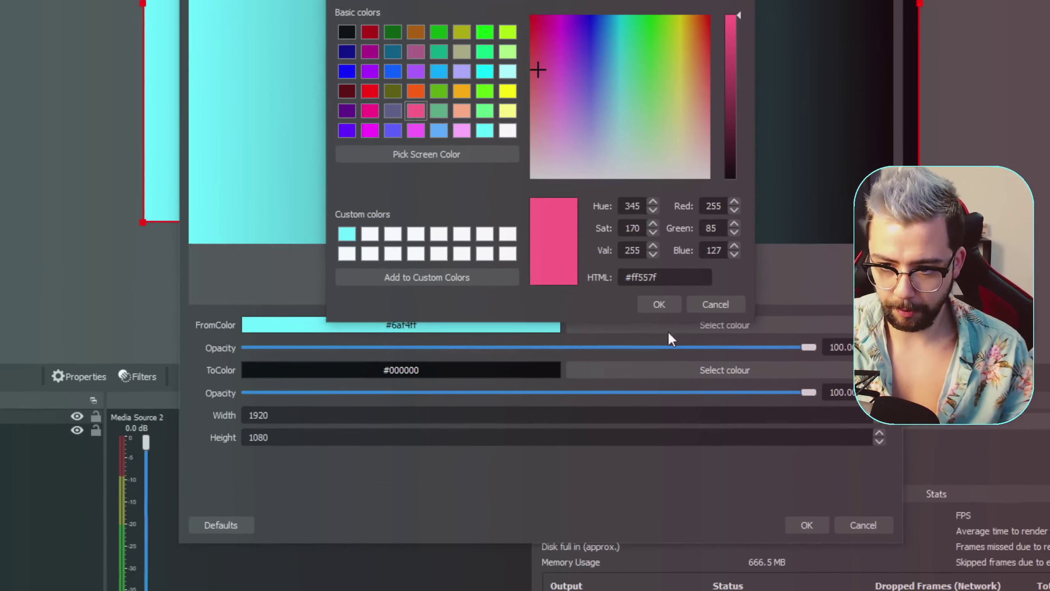
{"action": "left_click", "coordinate": [666, 393]}
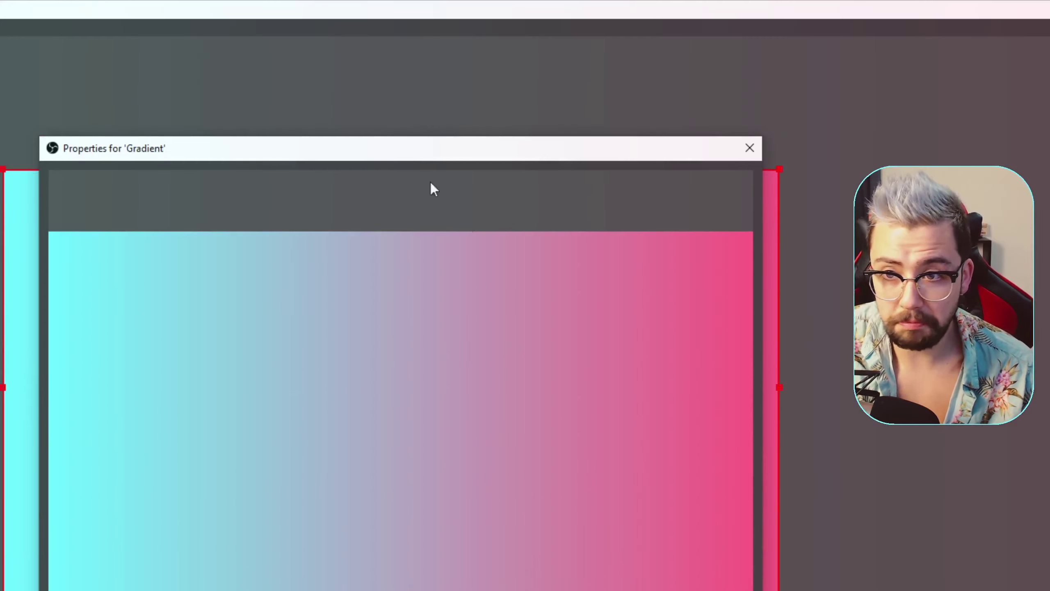
Lower the opacity of the gradient's FromColor to 32%.
{"action": "left_click_drag", "start_coordinate": [430, 149], "coordinate": [413, 254]}
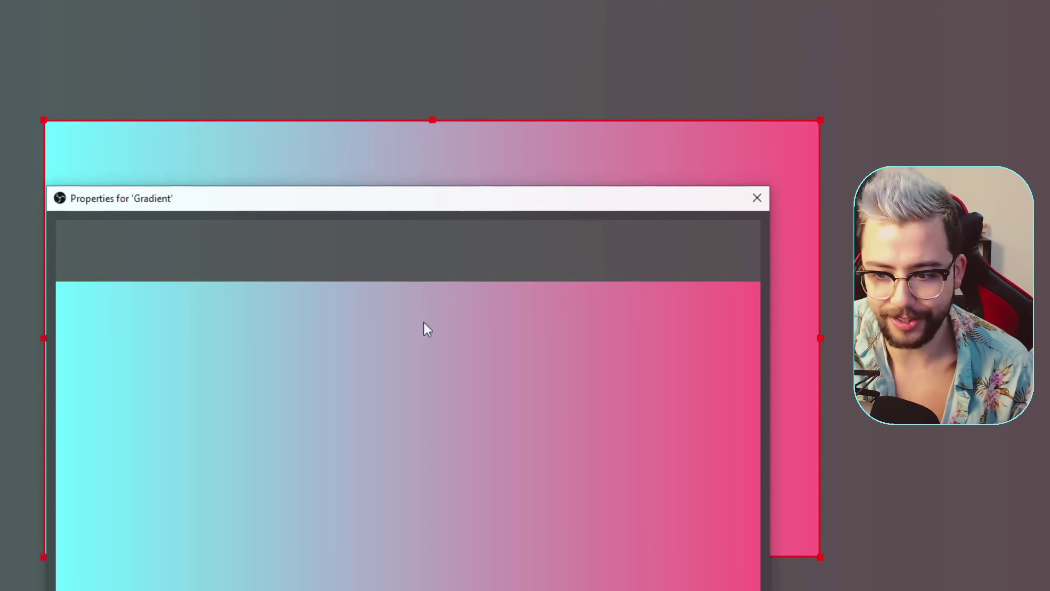
{"action": "left_click_drag", "start_coordinate": [421, 247], "coordinate": [469, 144]}
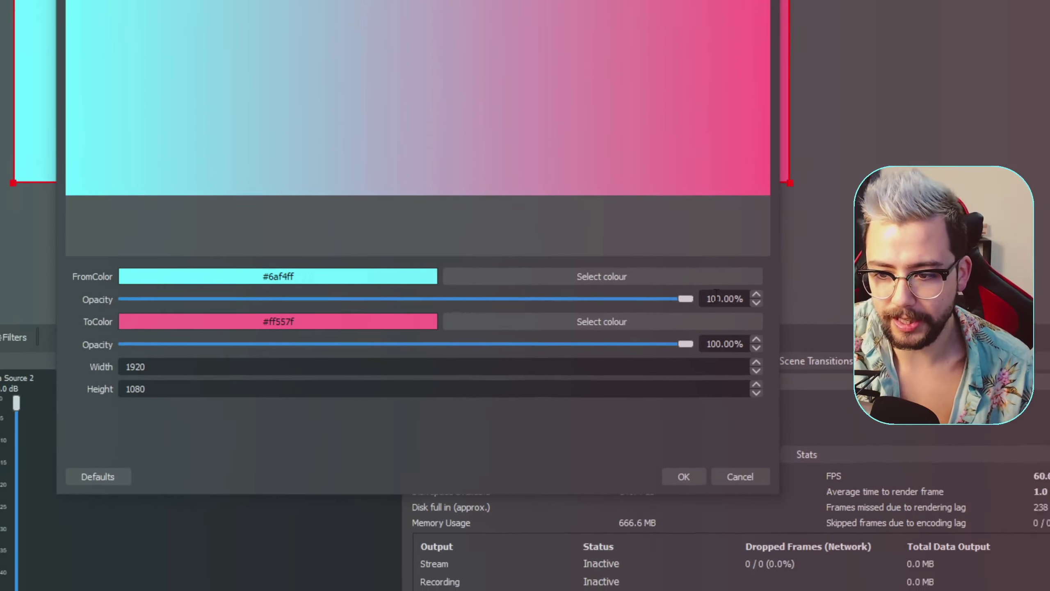
{"action": "left_click_drag", "start_coordinate": [651, 295], "coordinate": [318, 294]}
{"action": "left_click_drag", "start_coordinate": [386, 295], "coordinate": [340, 296]}
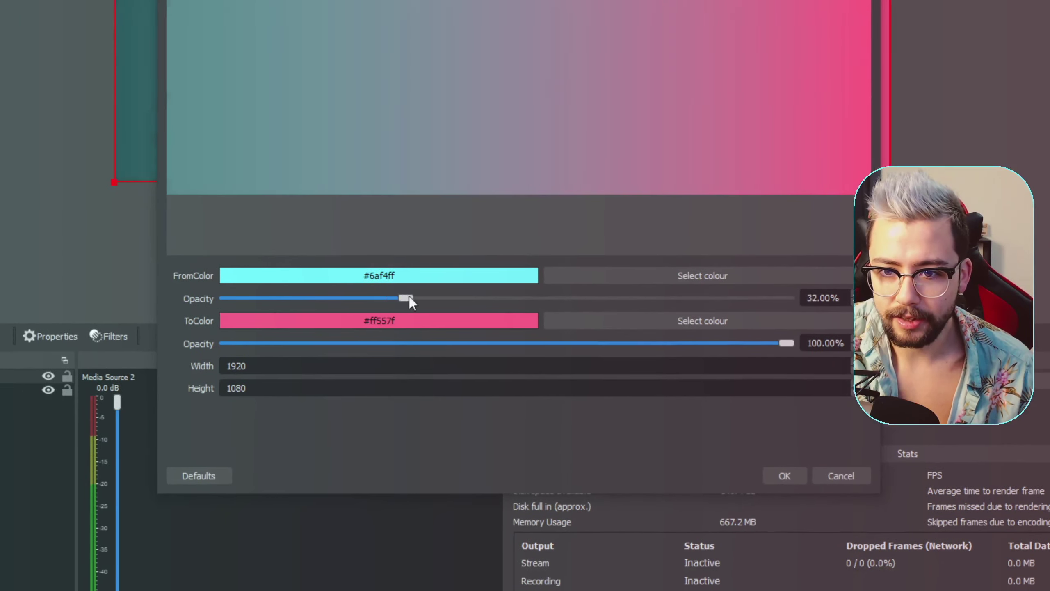
{"action": "left_click_drag", "start_coordinate": [410, 296], "coordinate": [407, 295]}
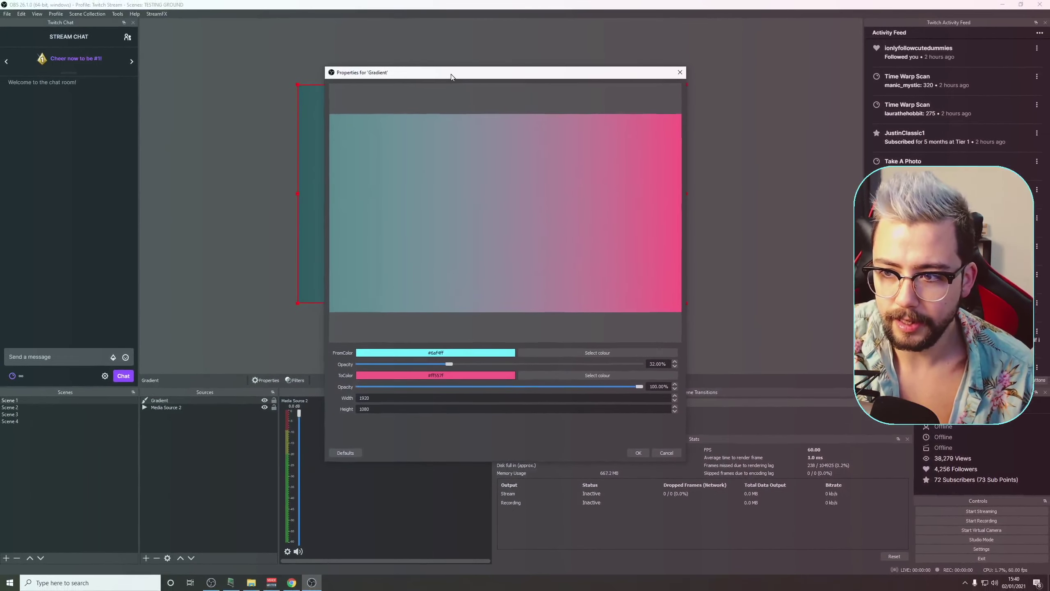
Toggle Media Source 2's visibility to play it beneath the gradient, compare the overlay in the preview, and accept the gradient properties.
{"action": "left_click_drag", "start_coordinate": [452, 73], "coordinate": [638, 143]}
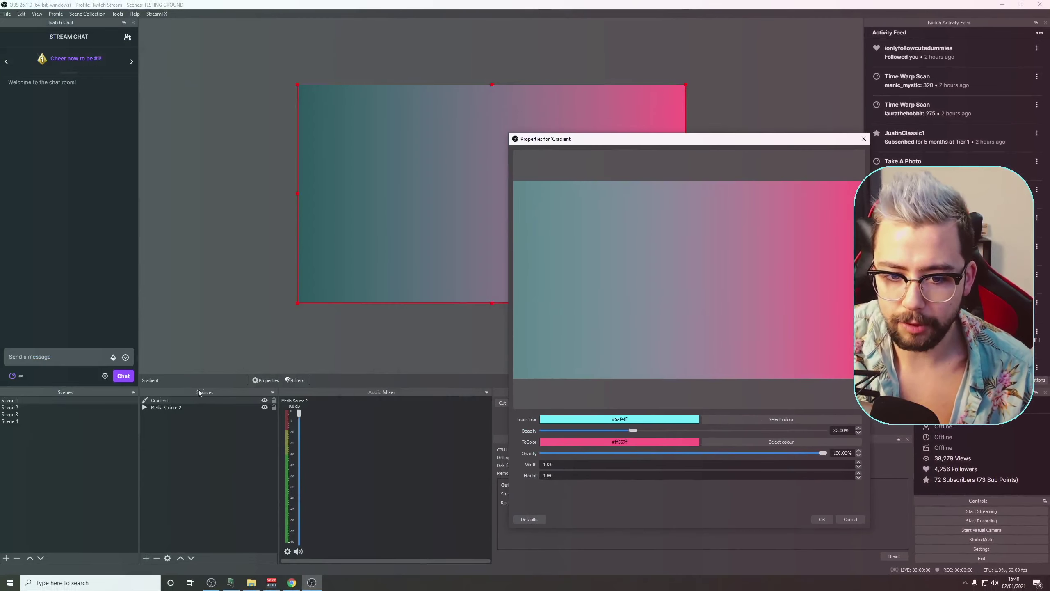
{"action": "left_click", "coordinate": [264, 407]}
{"action": "left_click_drag", "start_coordinate": [607, 141], "coordinate": [398, 298]}
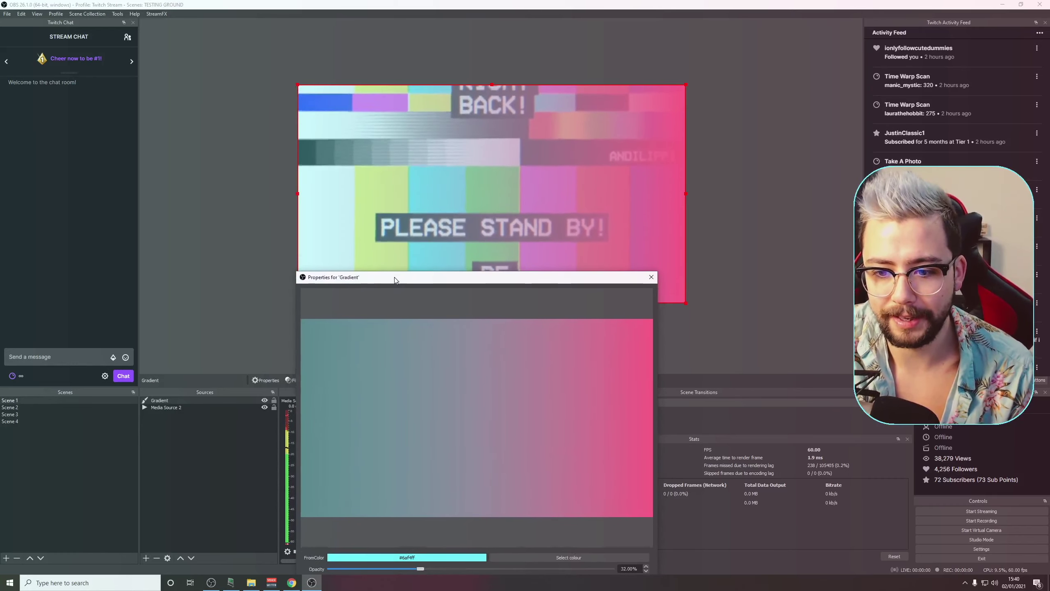
{"action": "left_click_drag", "start_coordinate": [396, 279], "coordinate": [342, 86]}
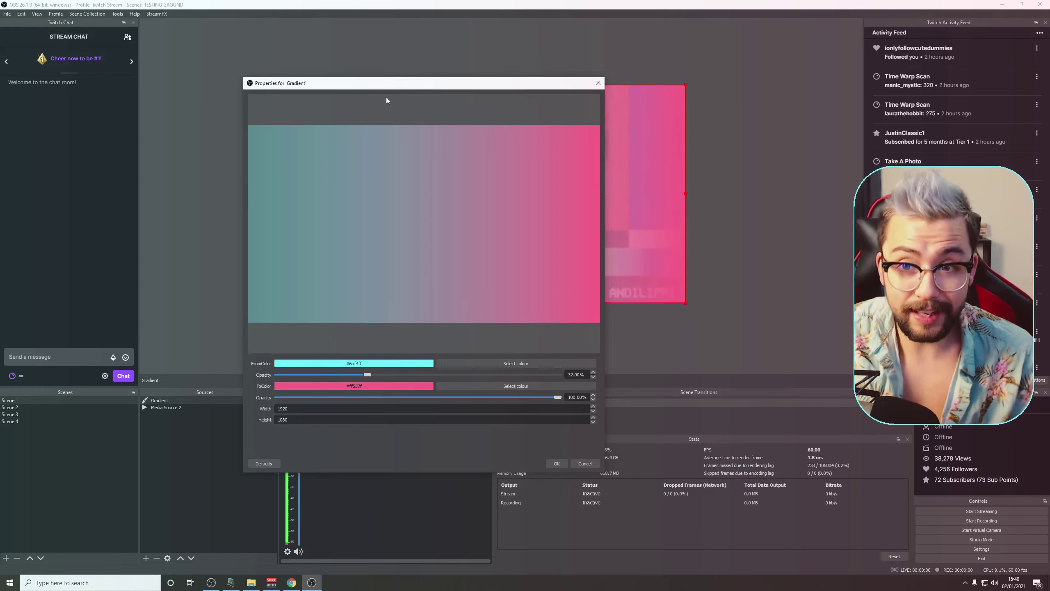
{"action": "left_click_drag", "start_coordinate": [387, 100], "coordinate": [412, 62]}
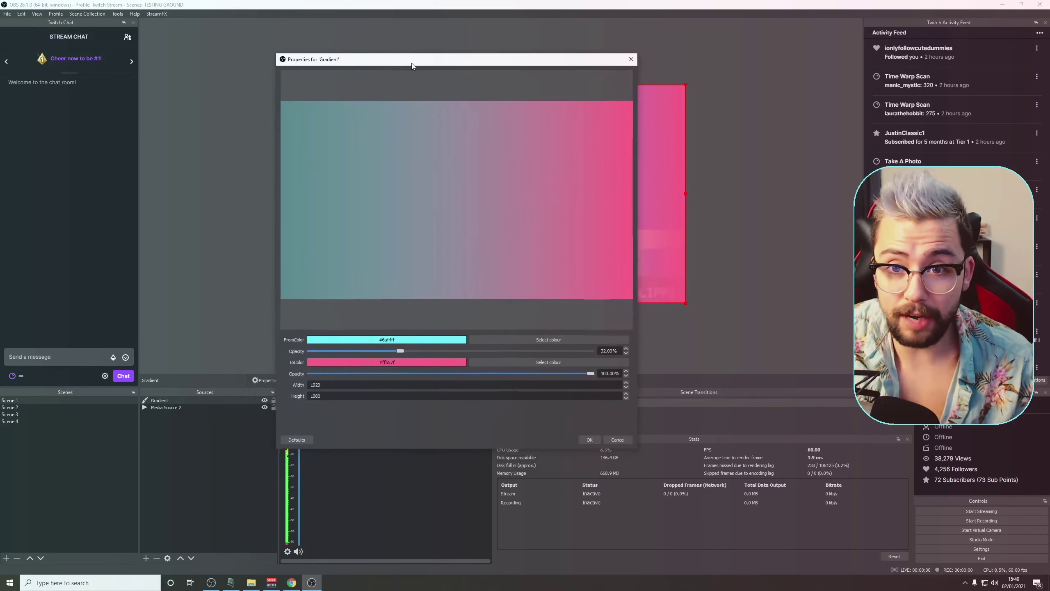
{"action": "left_click", "coordinate": [589, 438]}
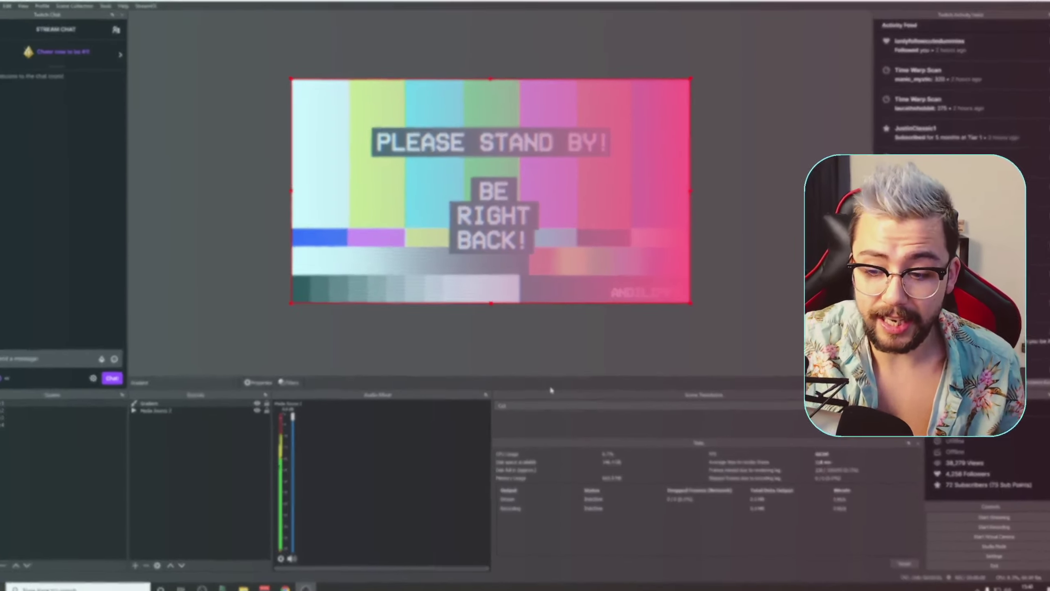